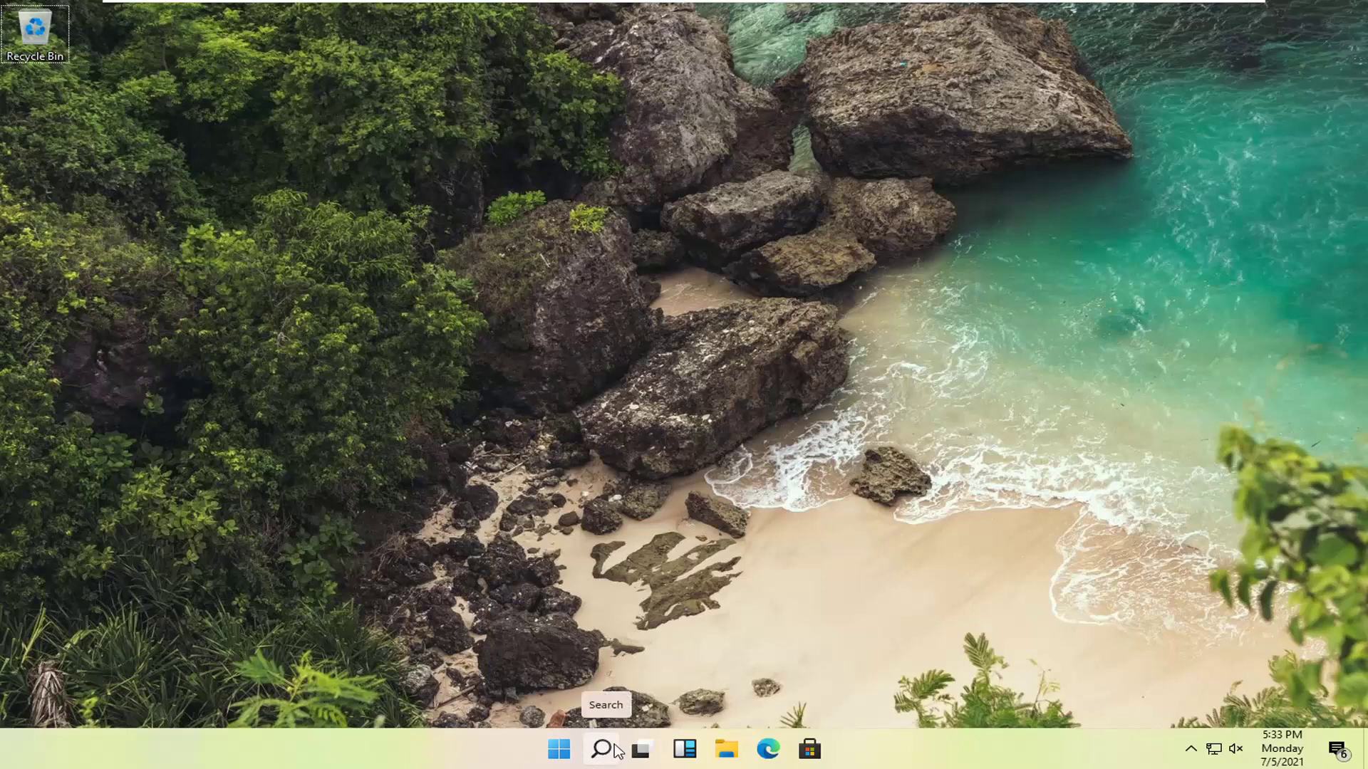
# - Search Windows for 'settings' and launch the Settings app from the best match
pyautogui.click(602, 751)
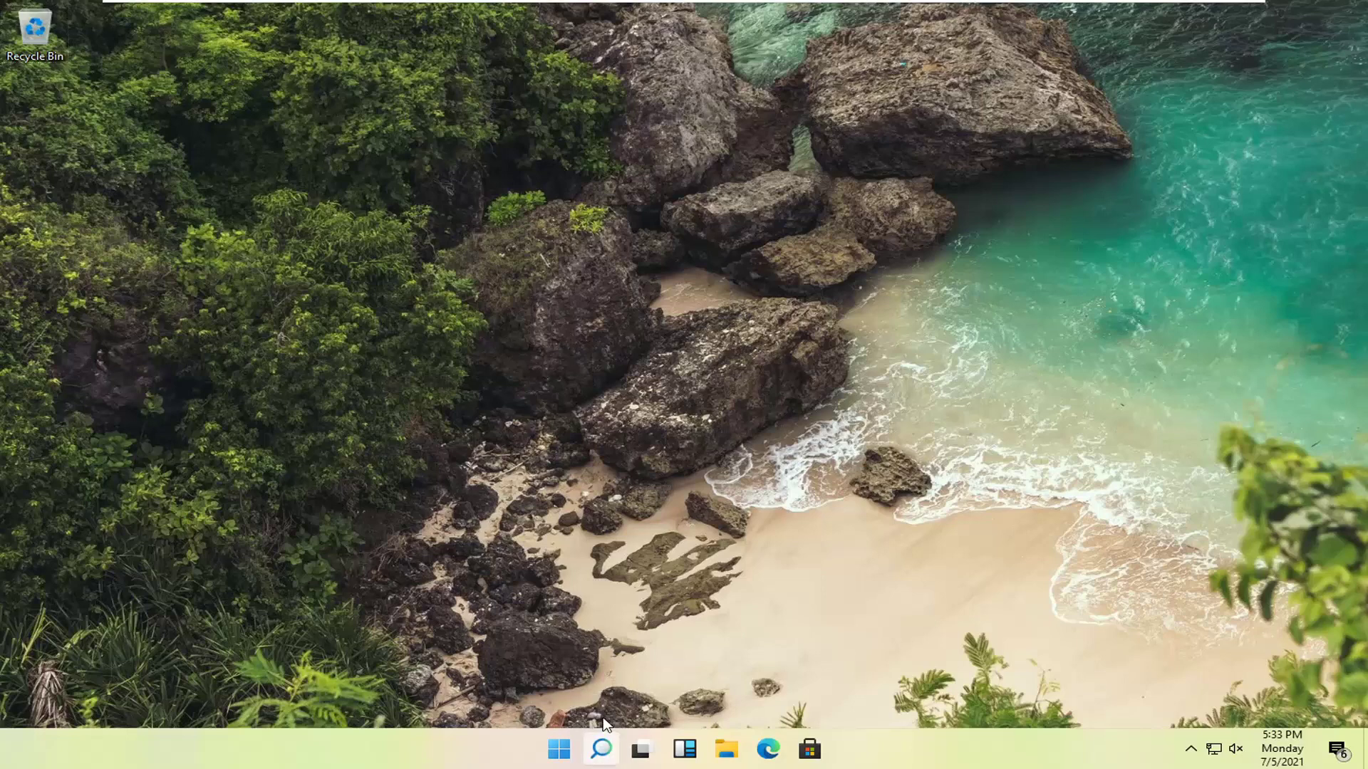
pyautogui.write('setting')
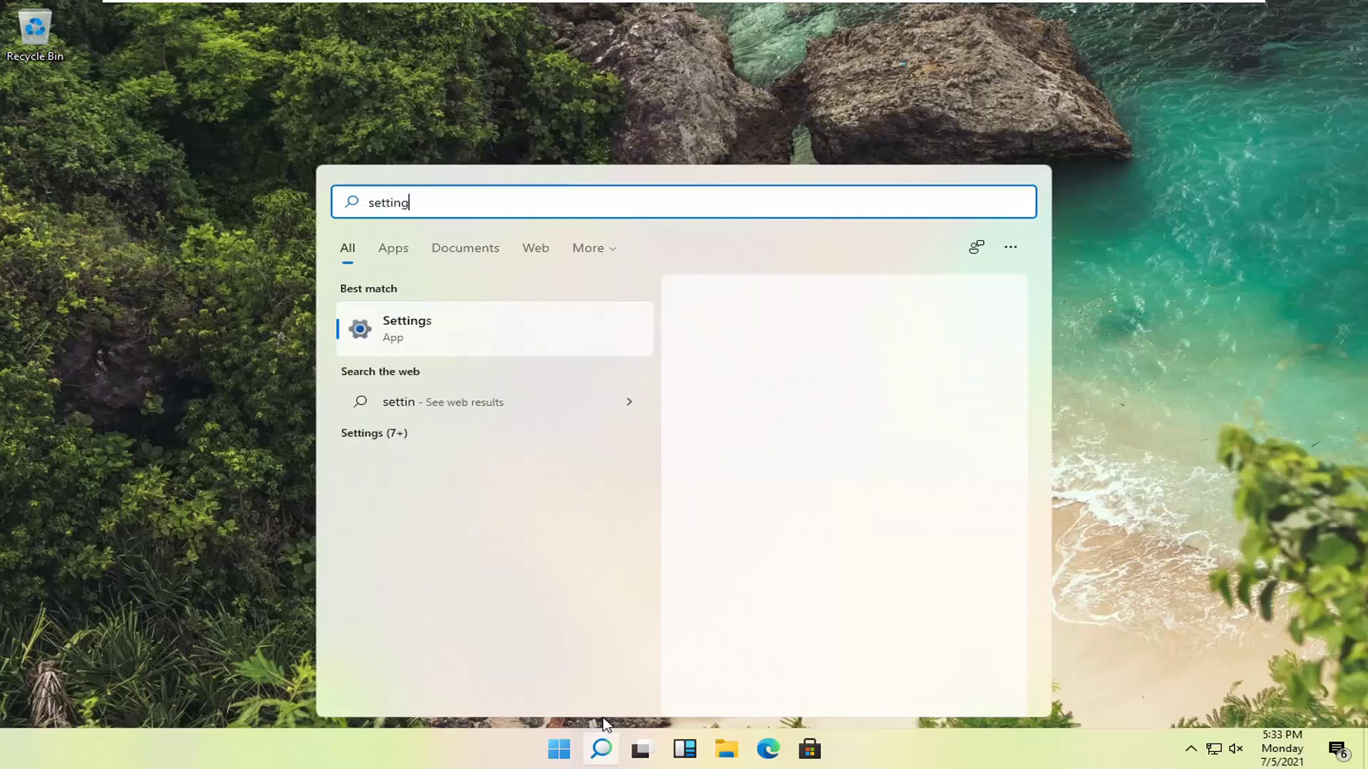
pyautogui.write('s')
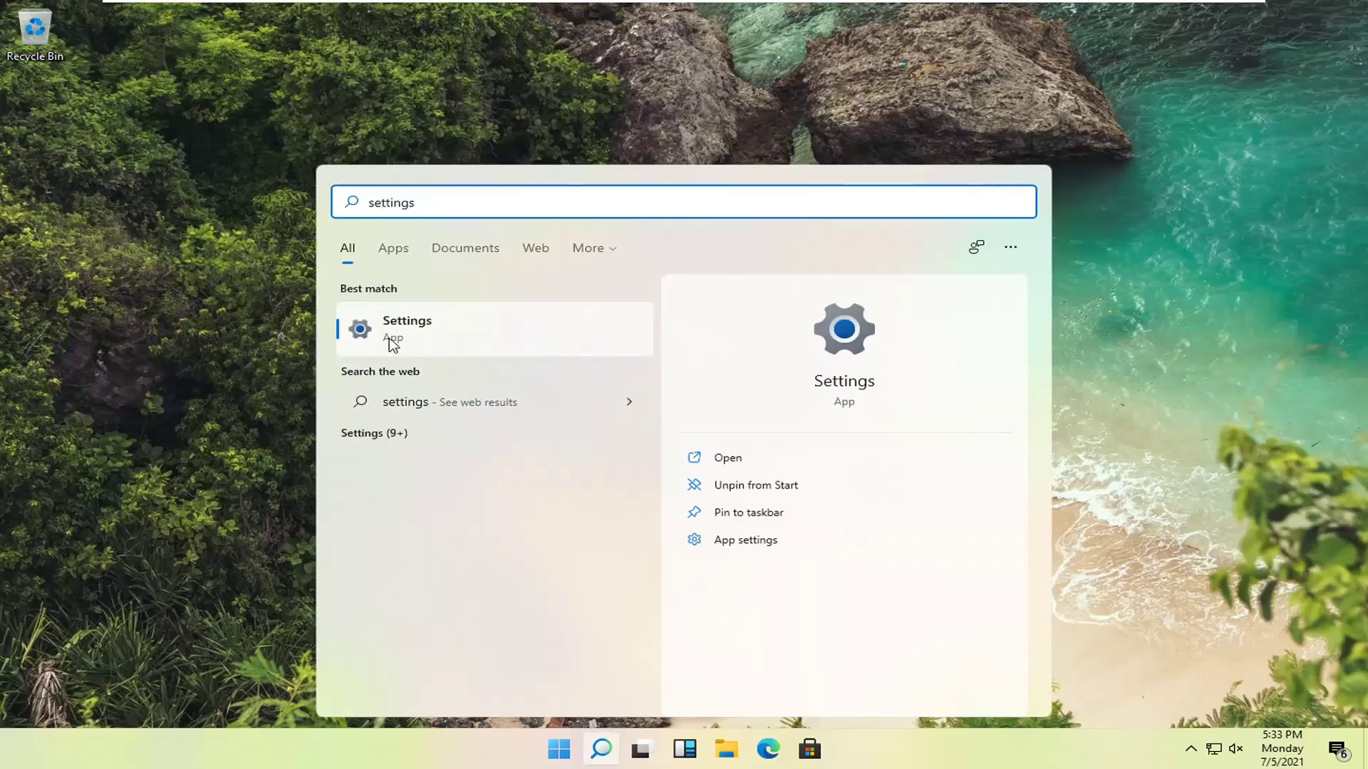
pyautogui.click(415, 337)
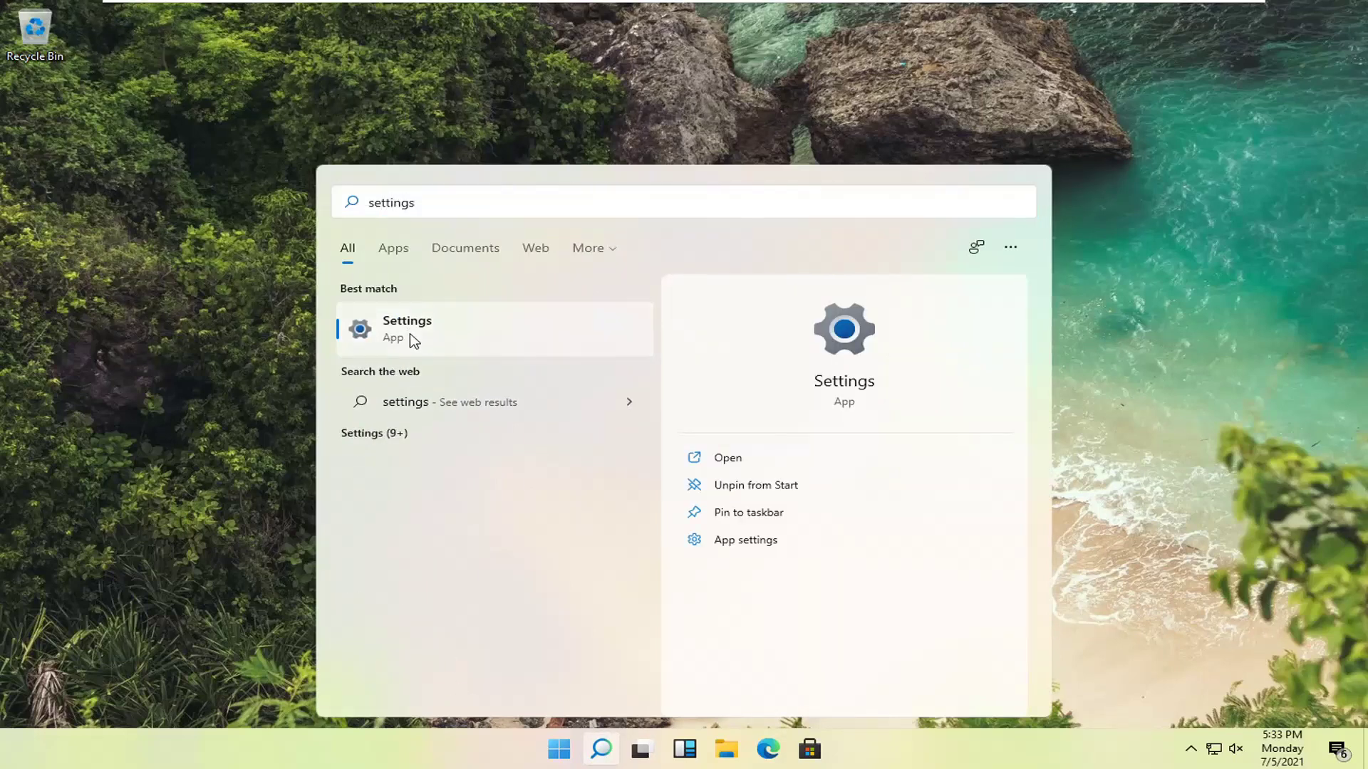
pyautogui.scroll(-2, 909, 407)
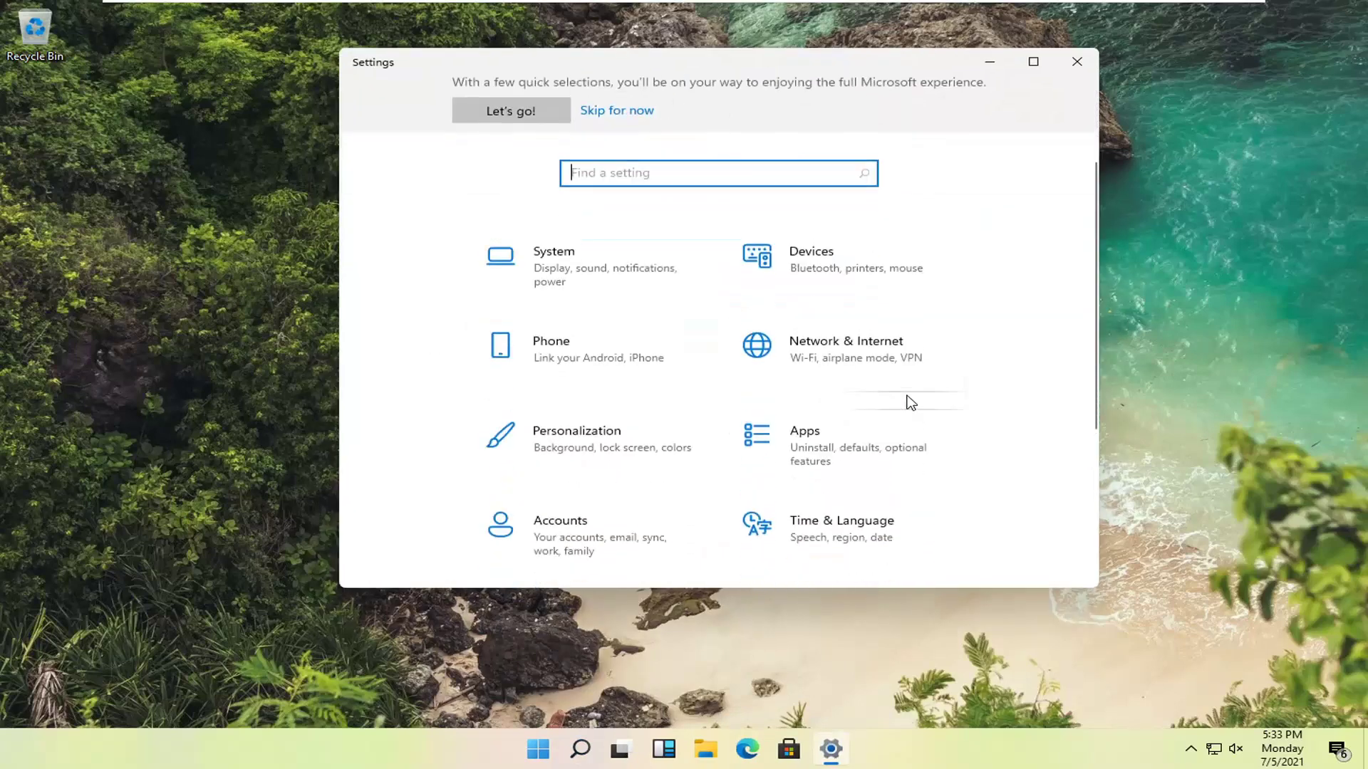
# - Go from Network & Internet to Change adapter options to list the Ethernet0 adapter
pyautogui.click(846, 355)
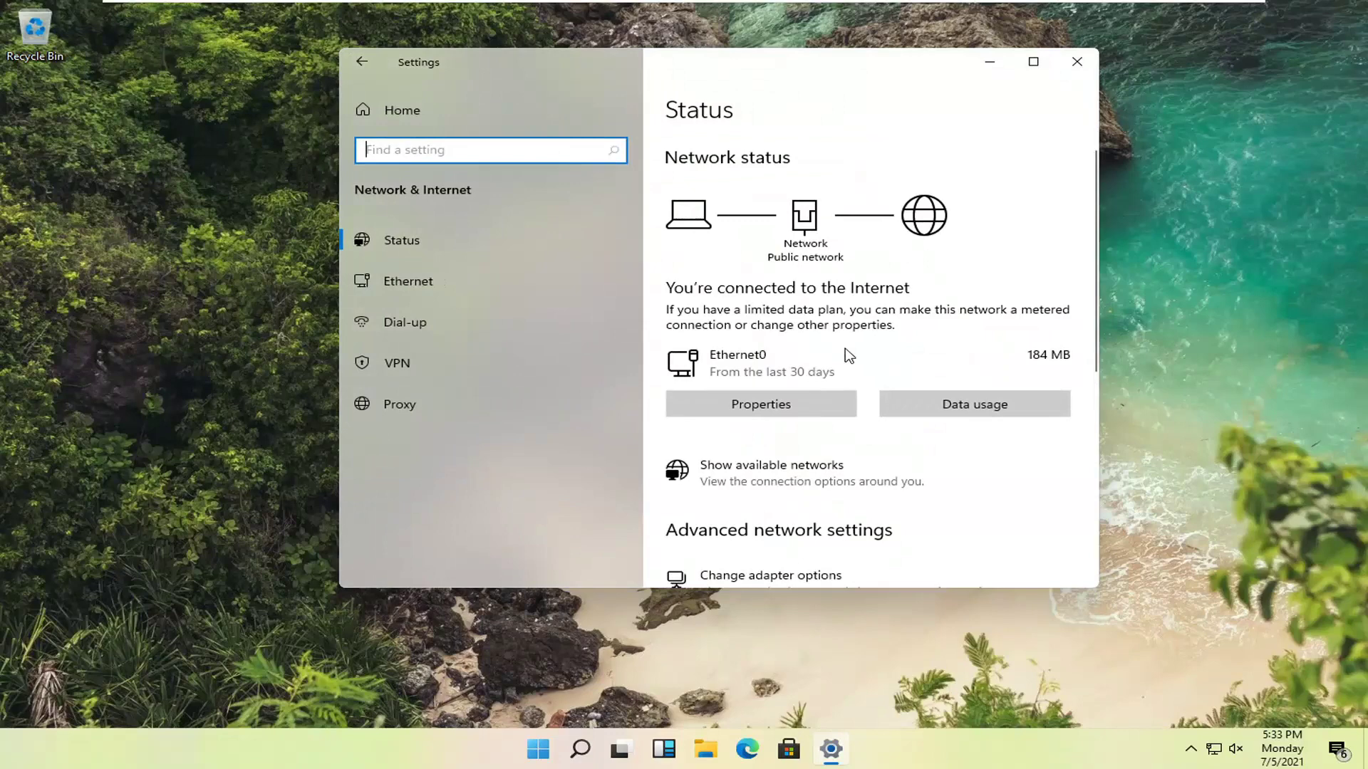
pyautogui.scroll(-2, 846, 355)
pyautogui.scroll(-2, 834, 374)
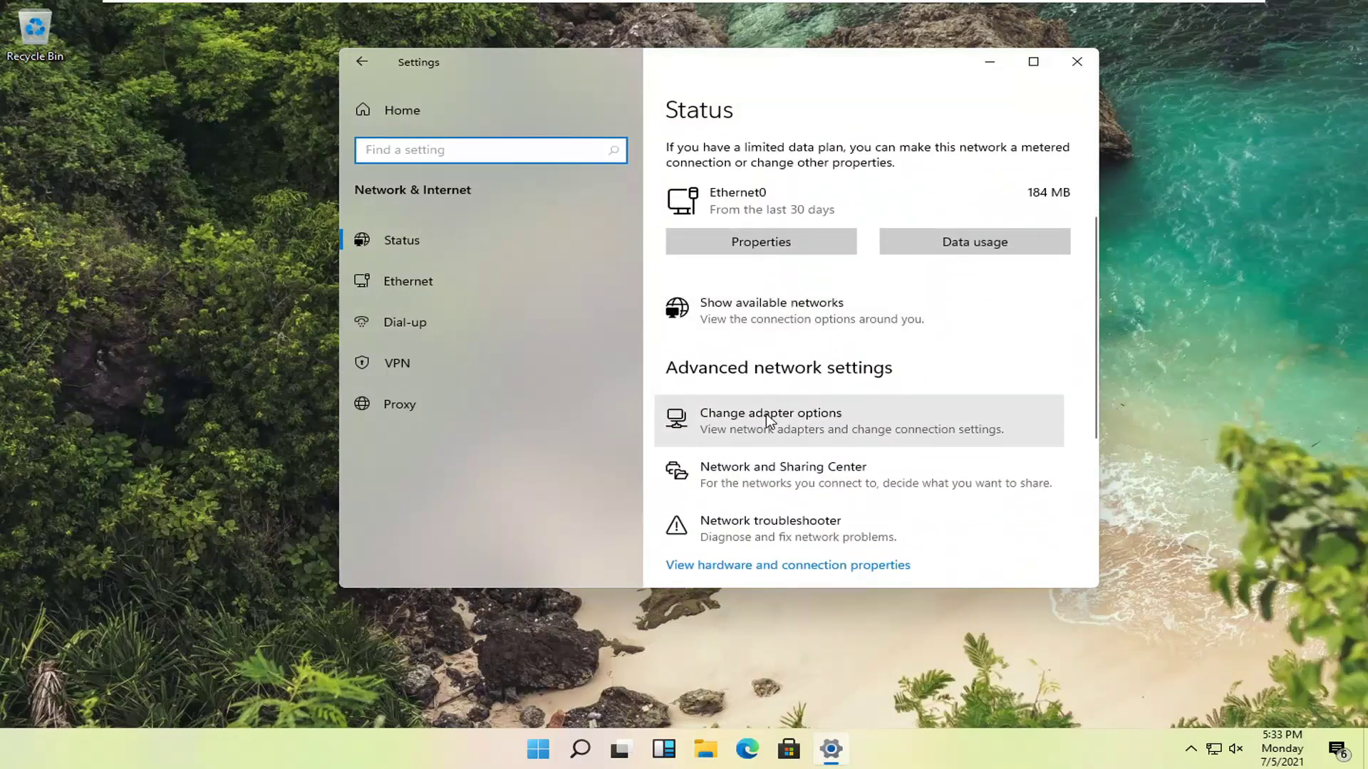
pyautogui.click(828, 421)
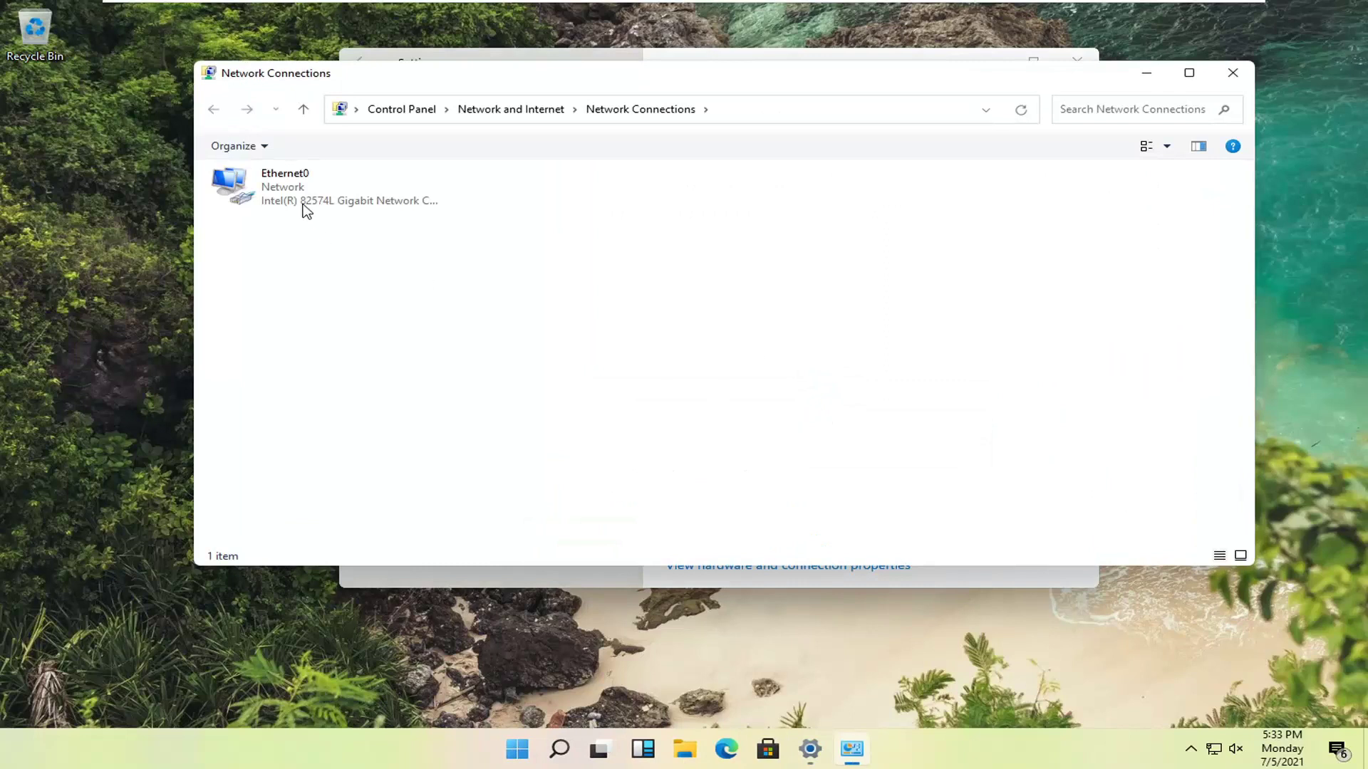
# - Open Ethernet0's Properties, then its Internet Protocol Version 4 (TCP/IPv4) settings
pyautogui.click(265, 196)
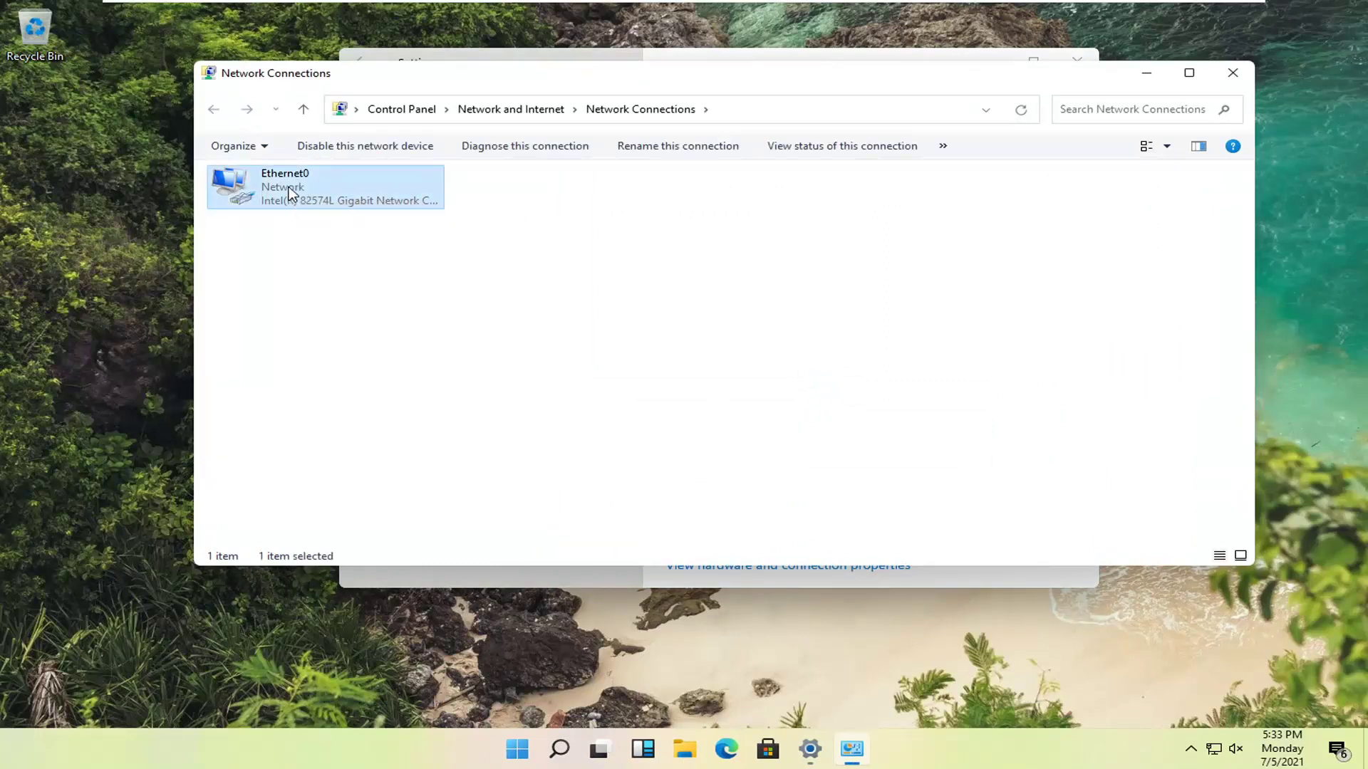
pyautogui.rightClick(289, 191)
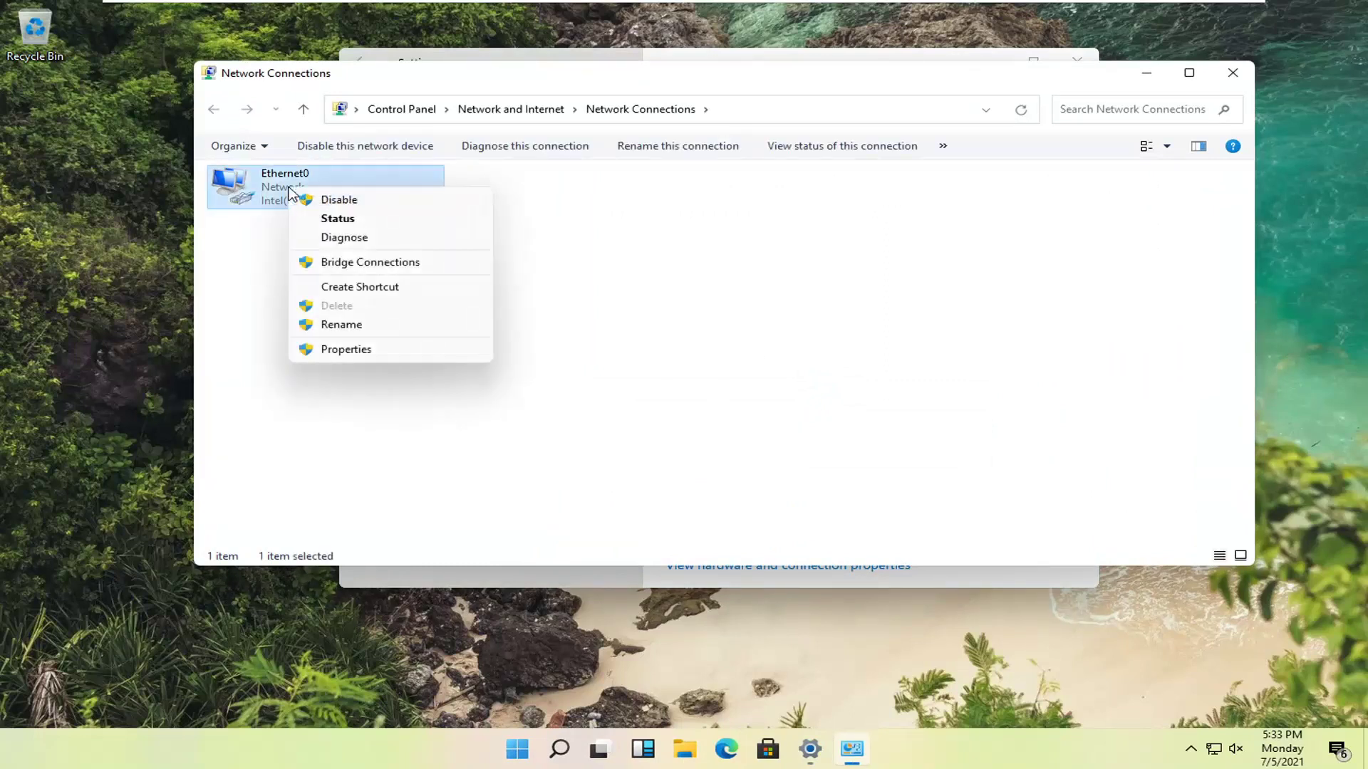
pyautogui.click(347, 351)
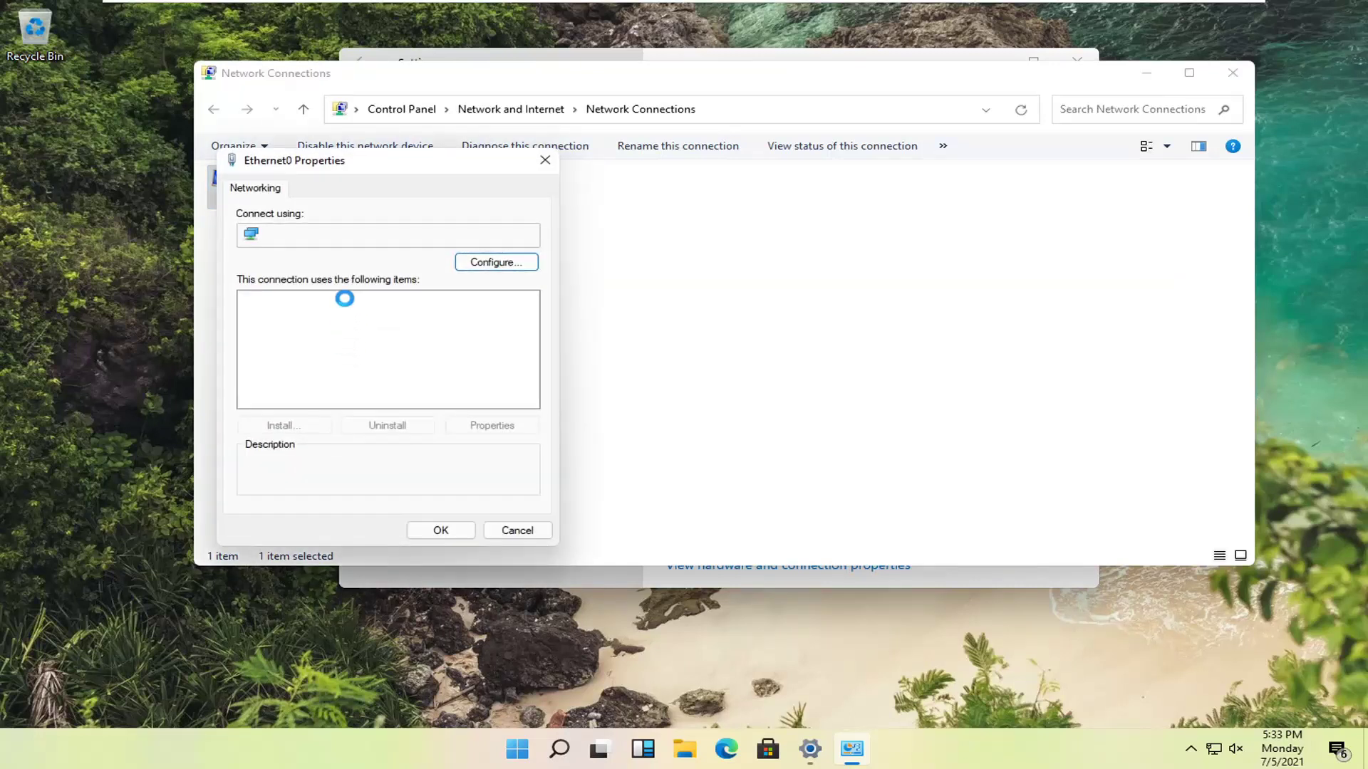
pyautogui.click(353, 342)
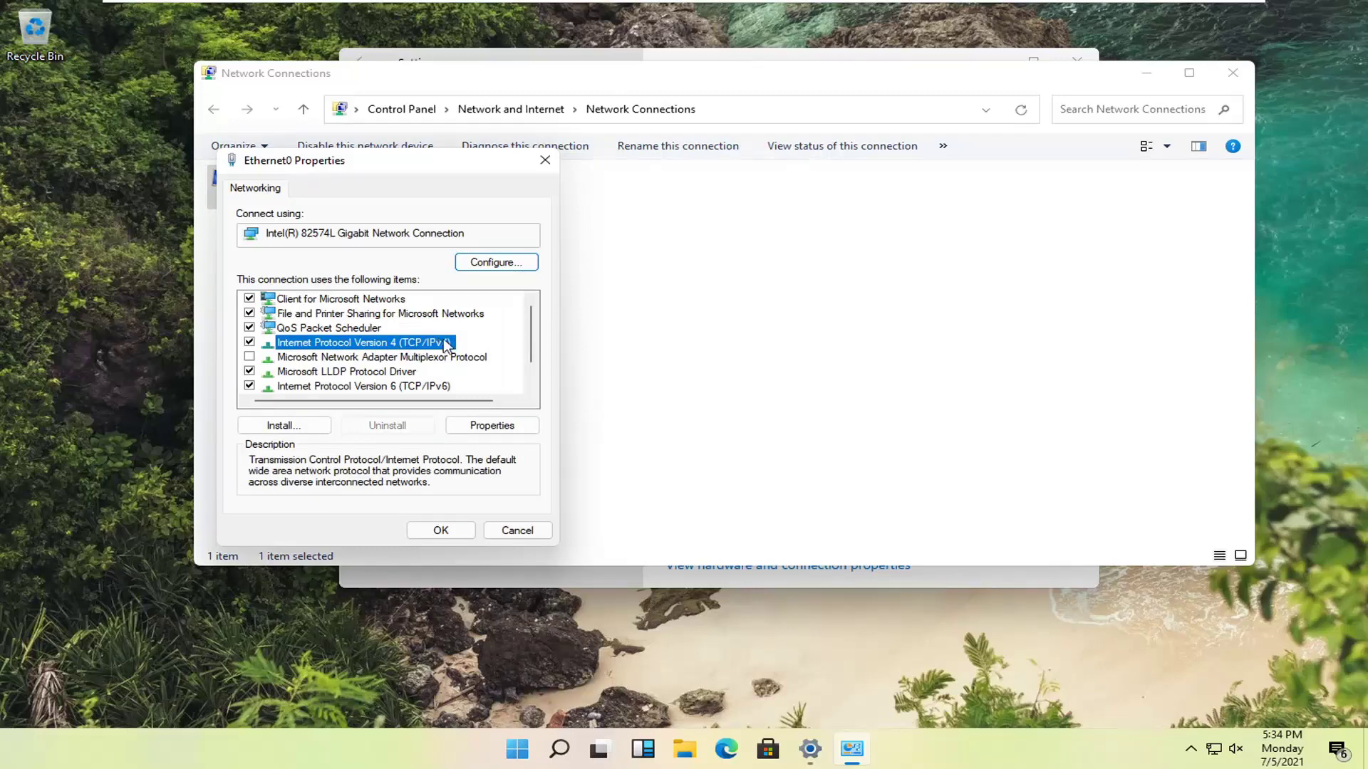
pyautogui.click(492, 426)
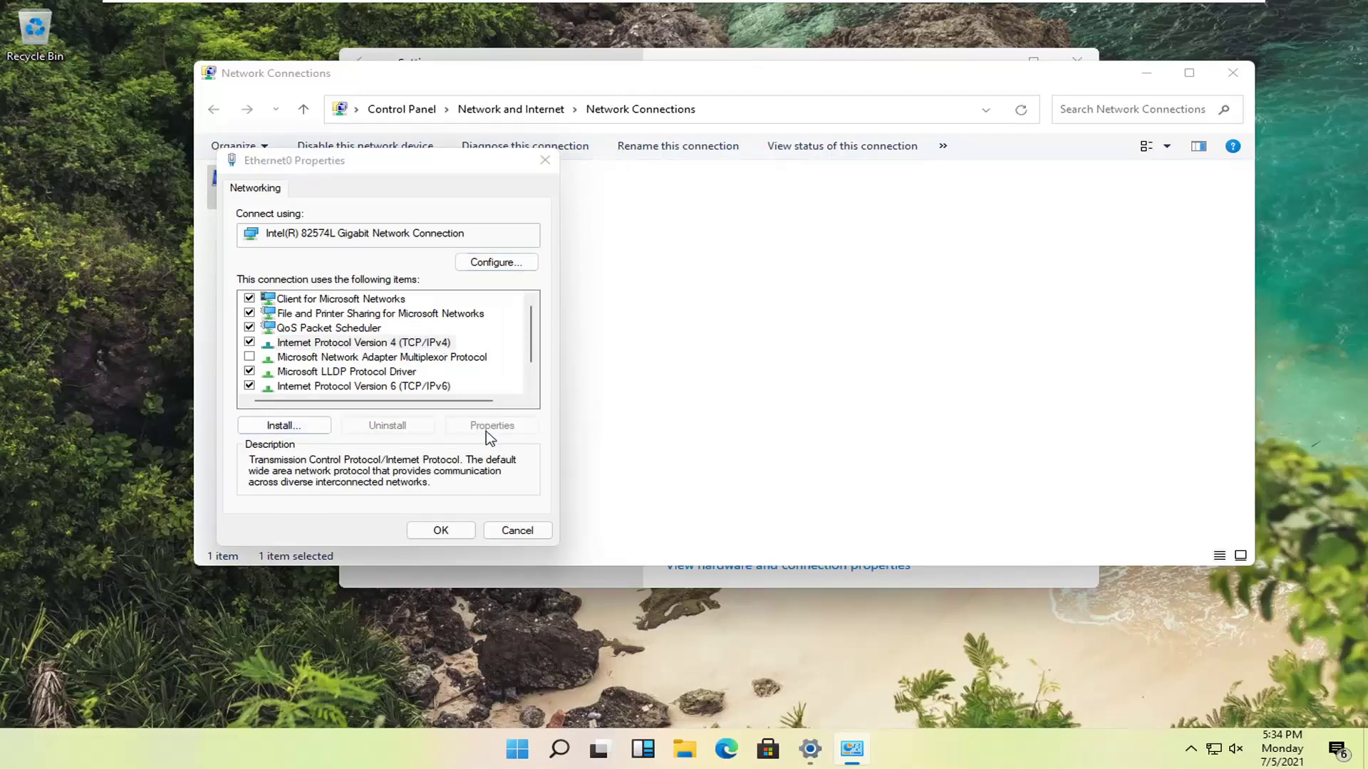
# - Try manual DNS server addresses with Validate settings upon exit, then revert DNS to automatic
pyautogui.moveTo(498, 265); pyautogui.dragTo(433, 143)
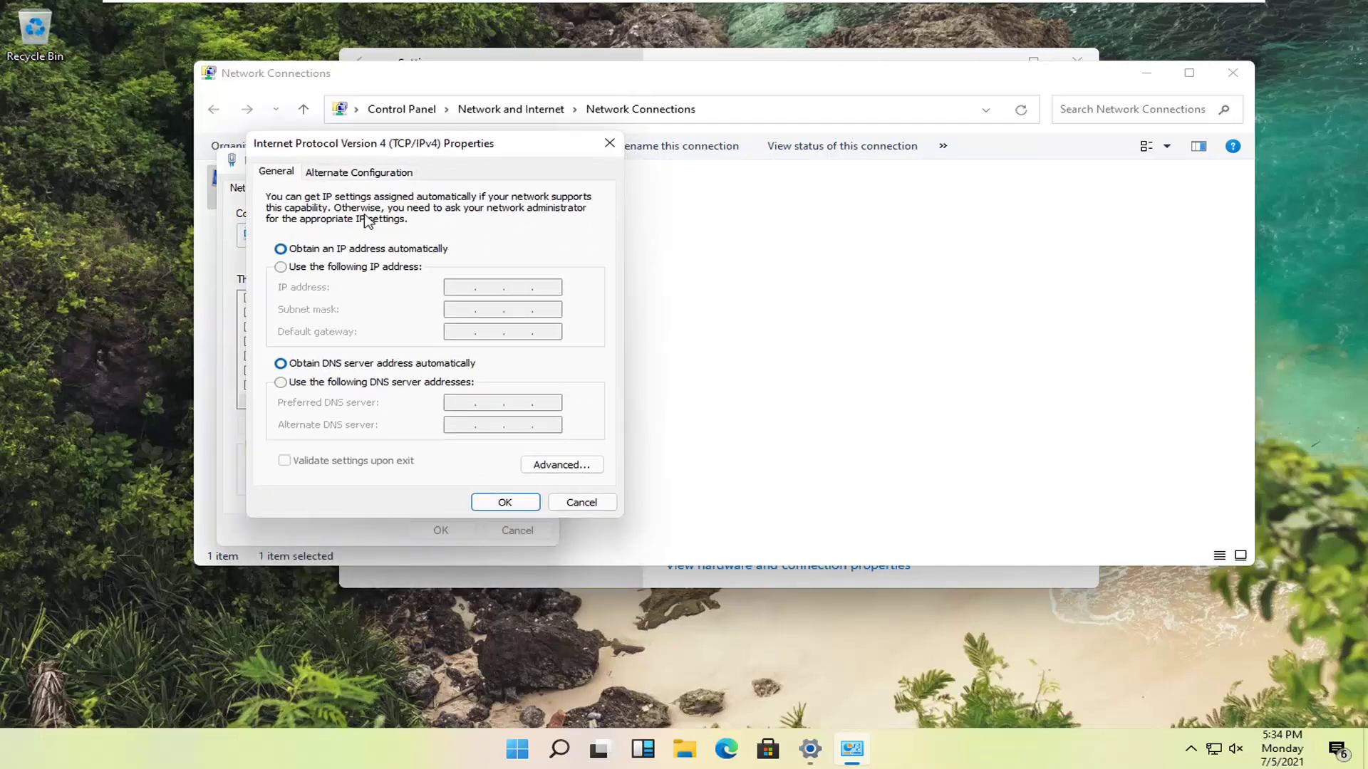
pyautogui.click(281, 382)
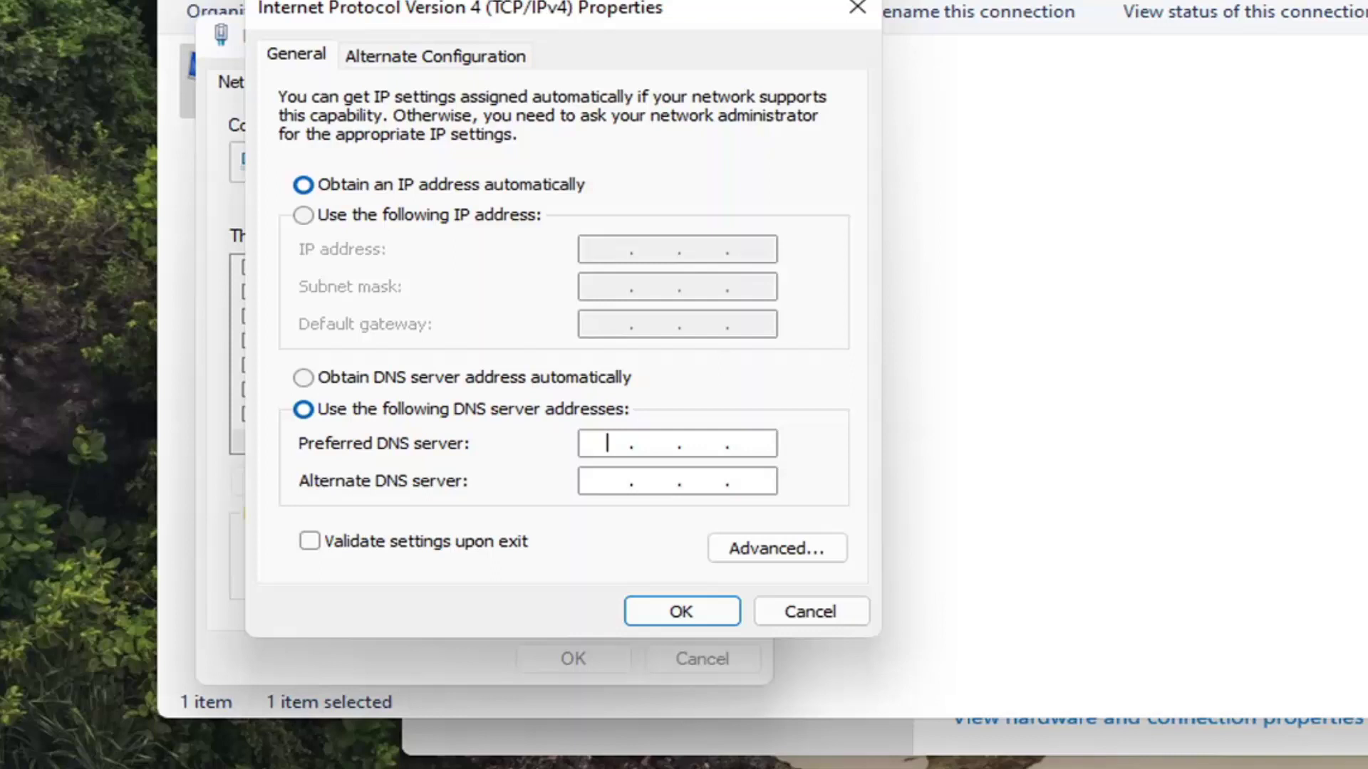
pyautogui.press('Right')
pyautogui.press('Right')
pyautogui.click(309, 542)
pyautogui.click(367, 378)
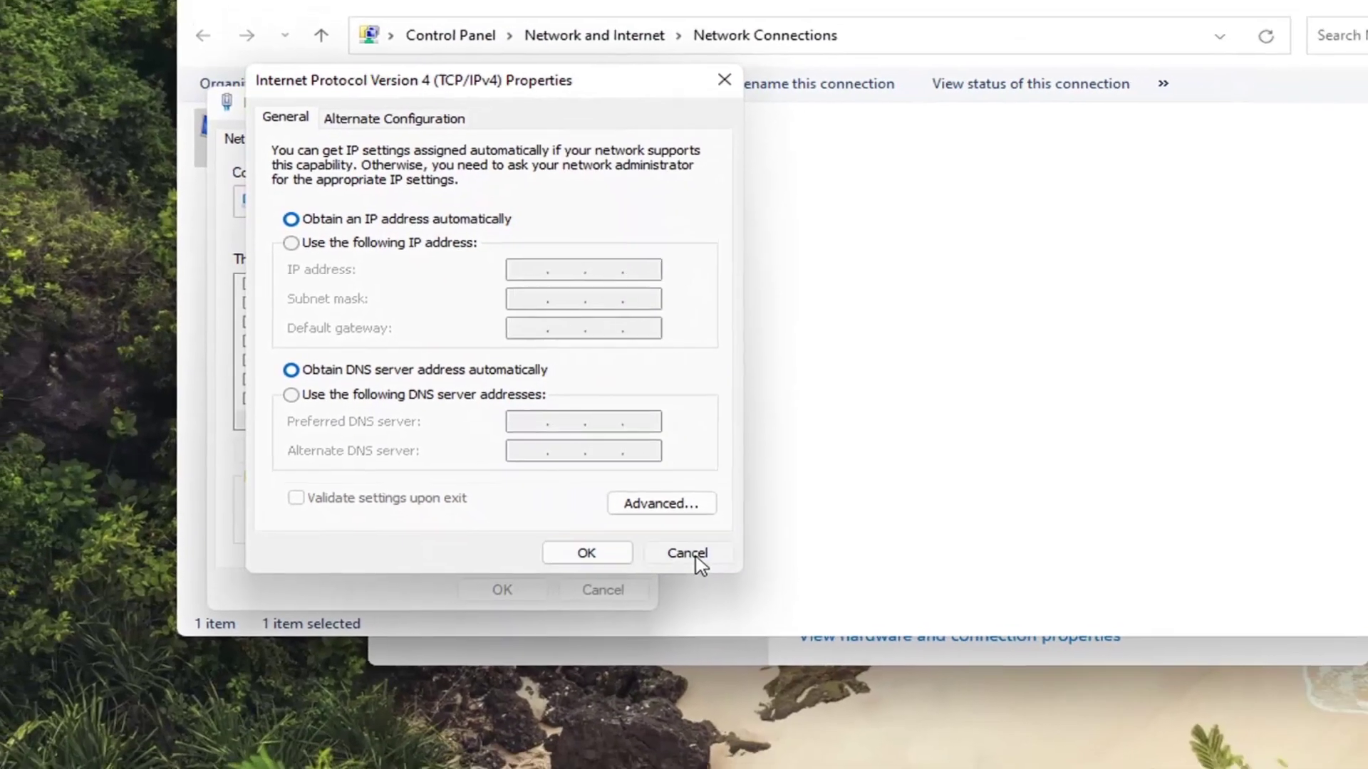
# - Discard the IPv4 changes and close the Ethernet0 Properties dialog with OK
pyautogui.click(688, 552)
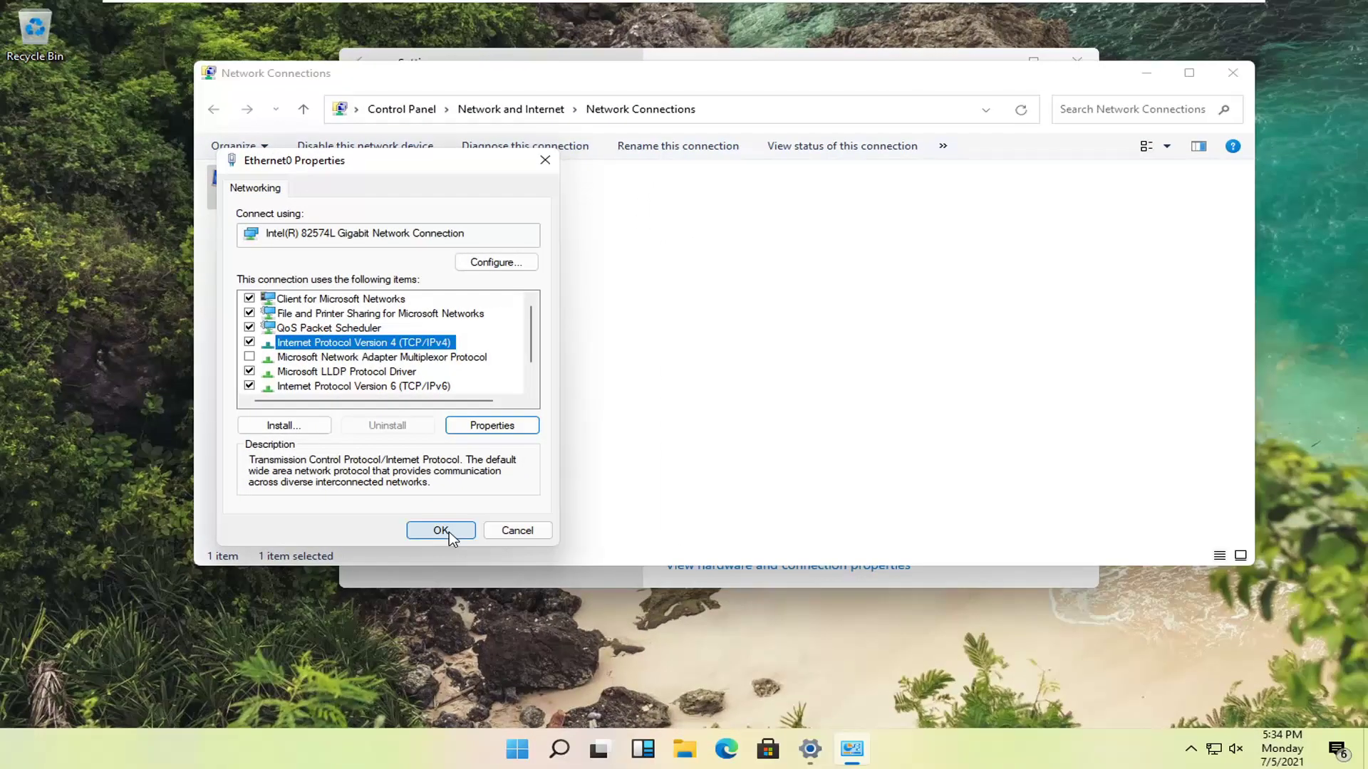
pyautogui.click(442, 531)
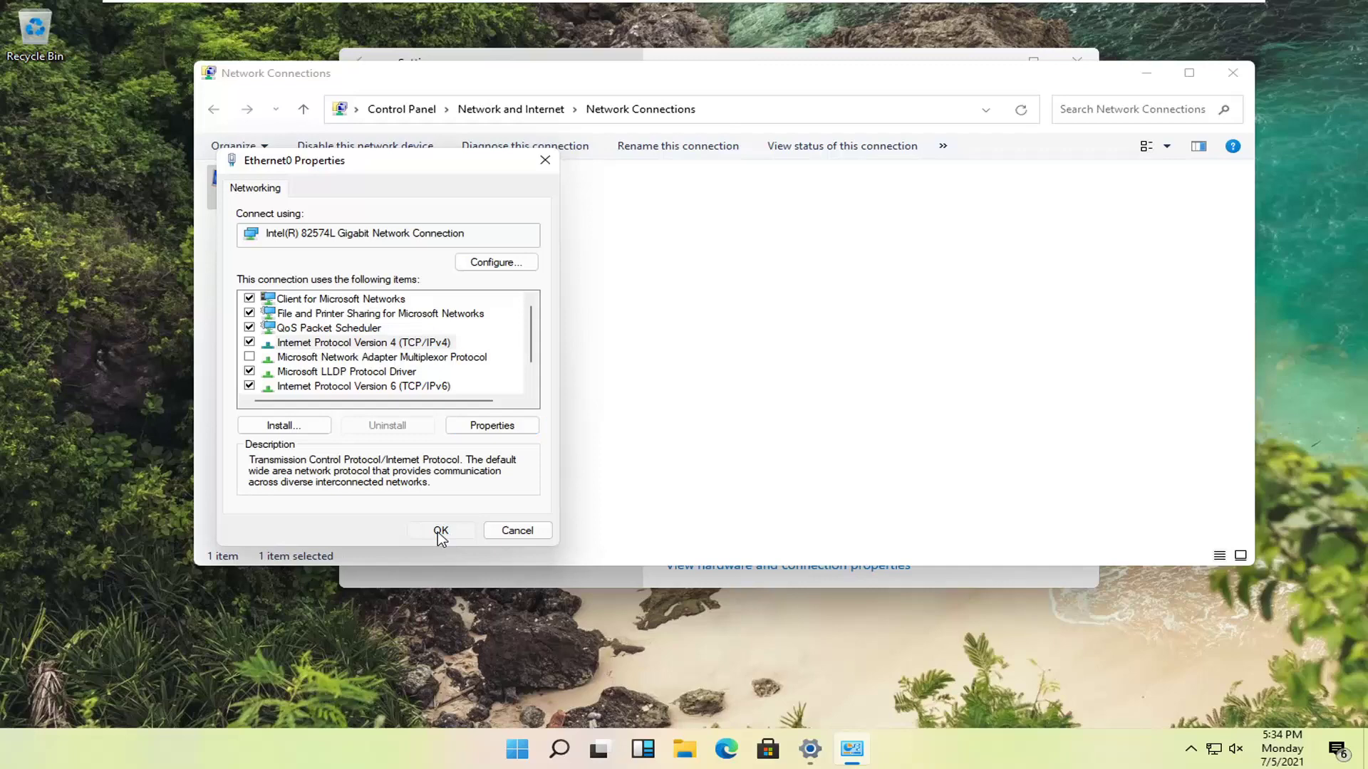